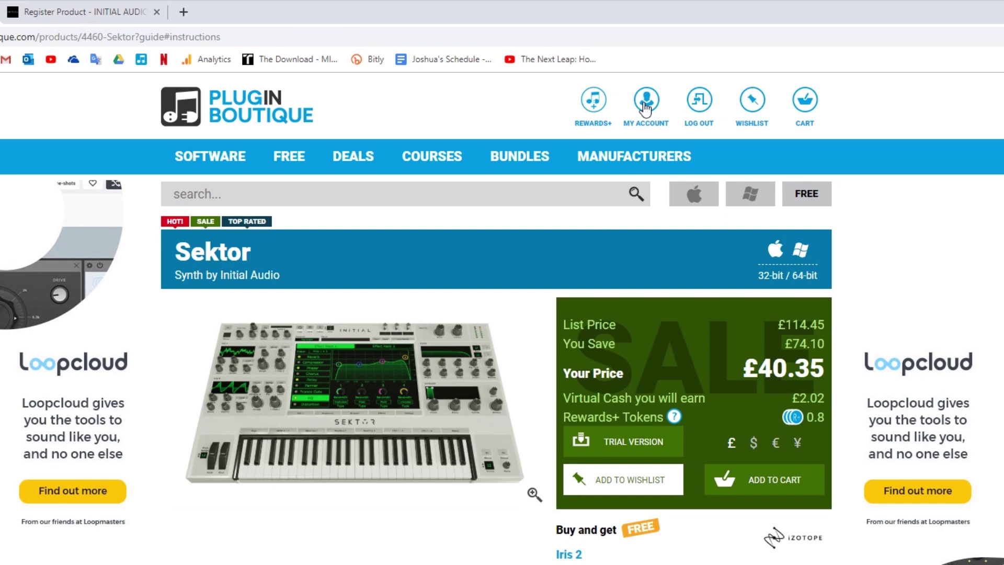
Open My Account to see the purchased Sektor and its serial product code.
left_click(646, 107)
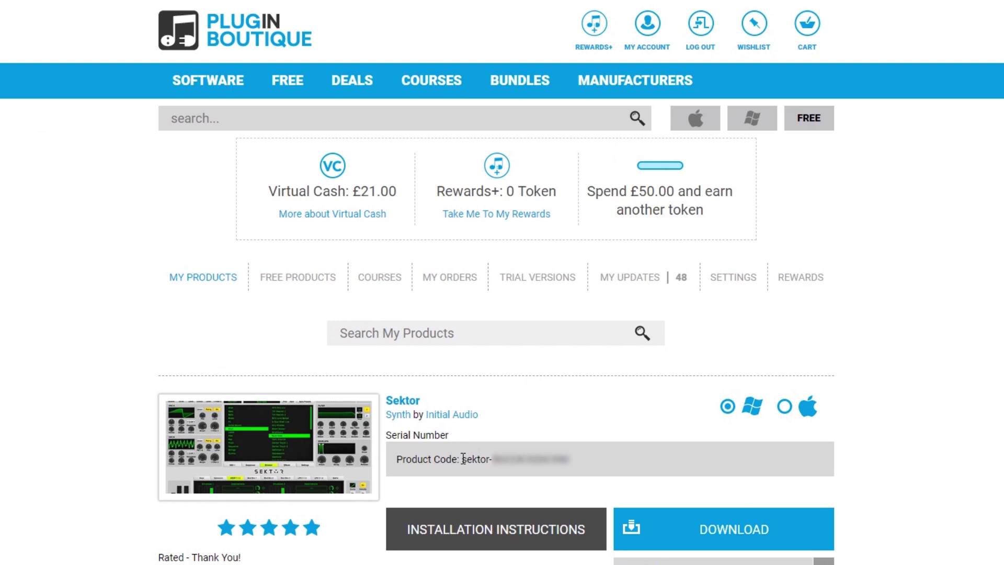
Copy the Sektor product code and redeem it on Initial Audio, bringing the $49.00 order to $0.00.
left_click_drag(462, 459, 578, 459)
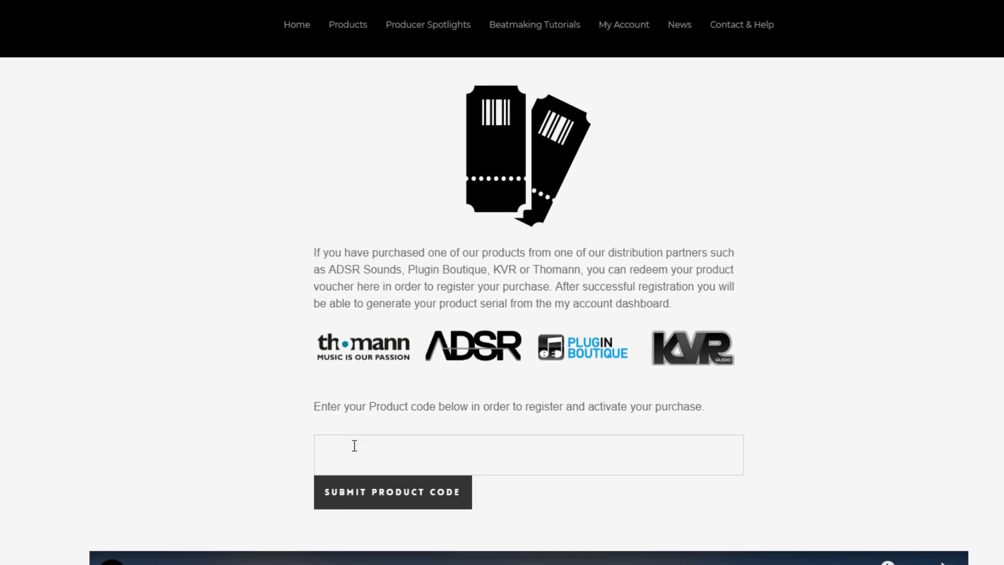
left_click(512, 535)
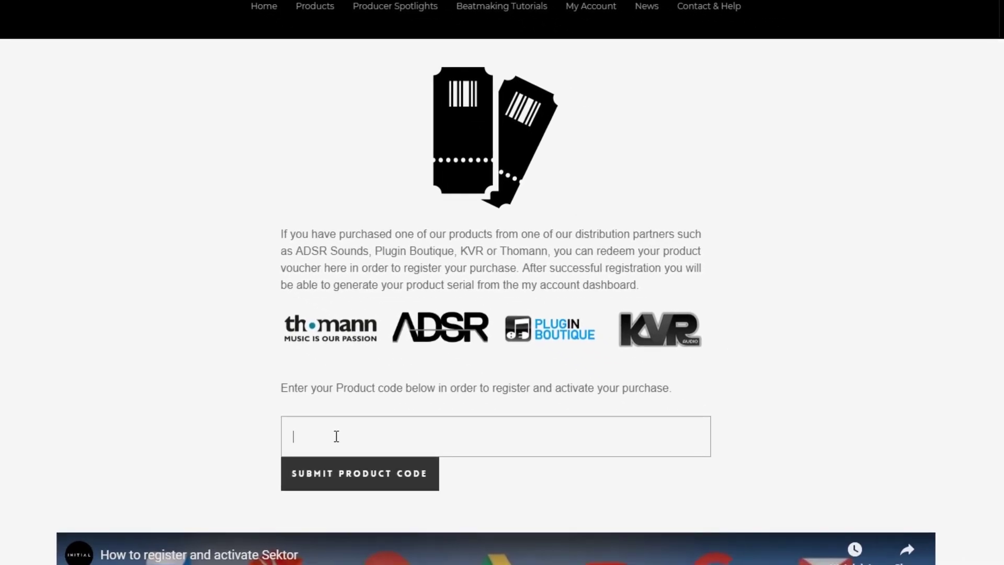
key("ctrl+v")
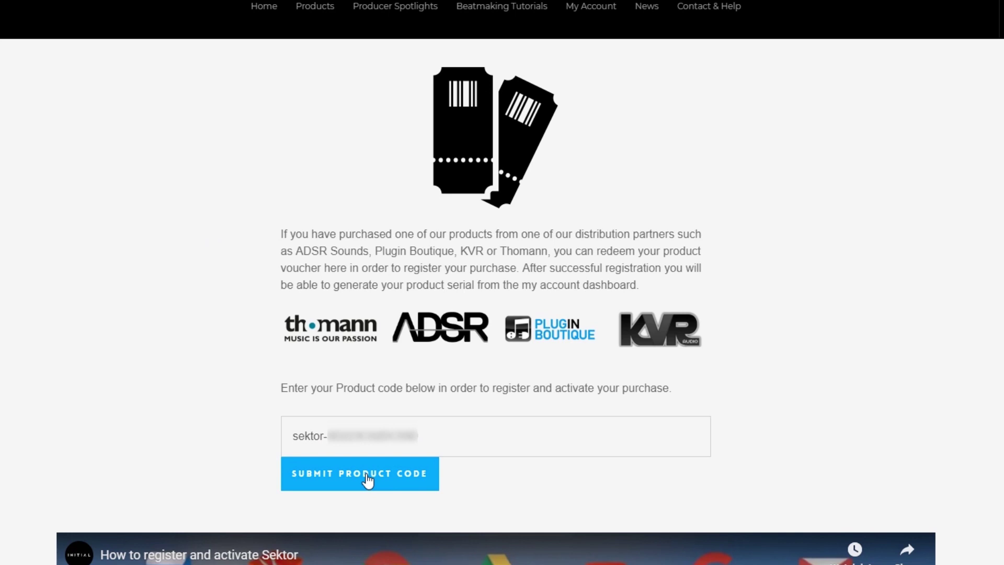
left_click(368, 480)
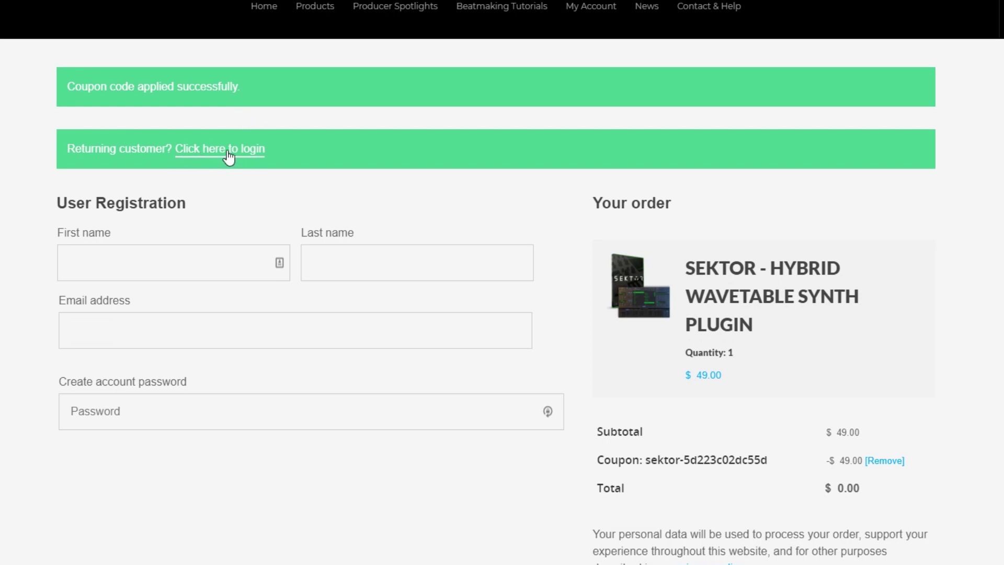
Autofill the registration name, email and password fields and place the free Sektor order.
left_click(100, 271)
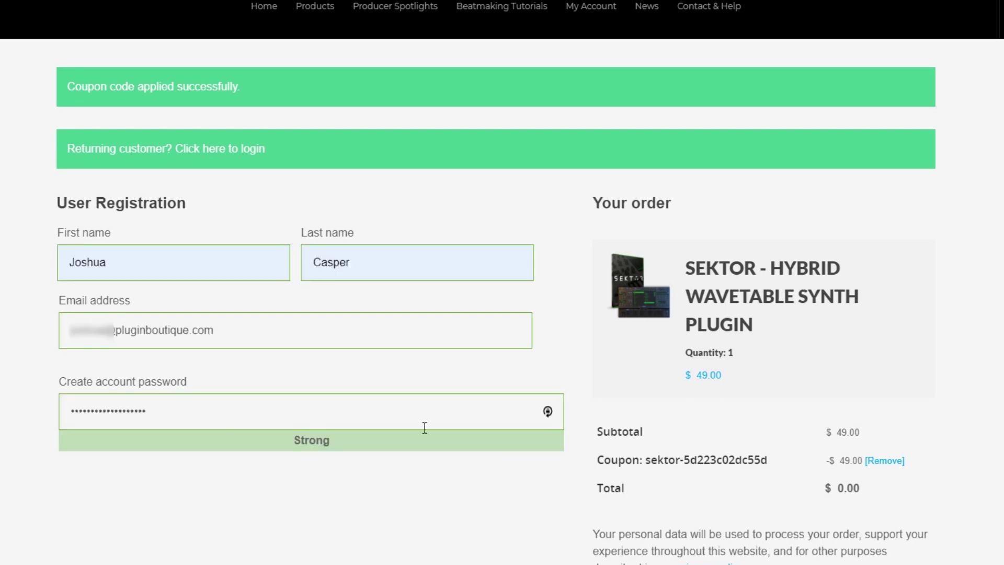
key("Return")
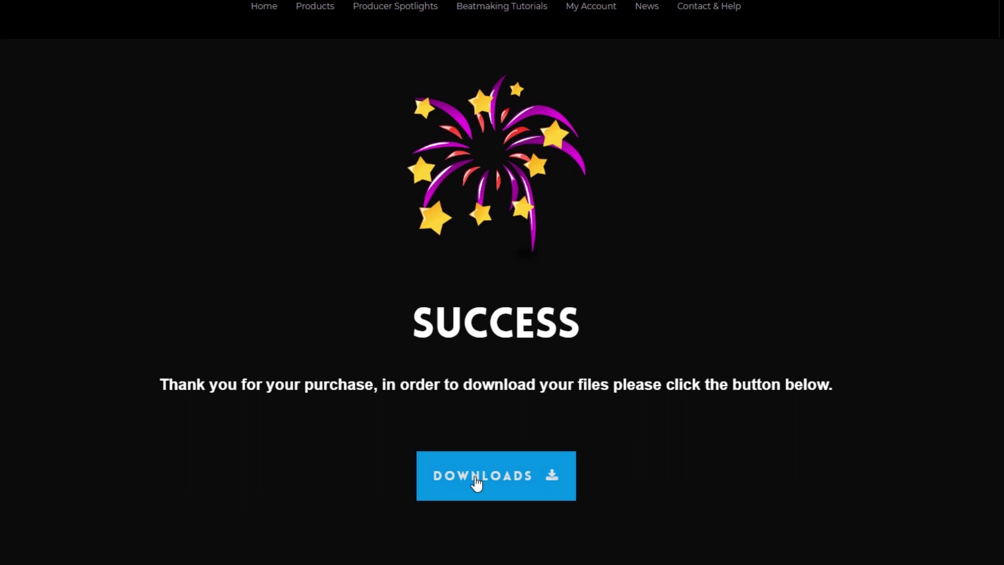
Go to My Downloads, listing Sektor installers for Windows and Mac on Servers 1–3.
left_click(476, 483)
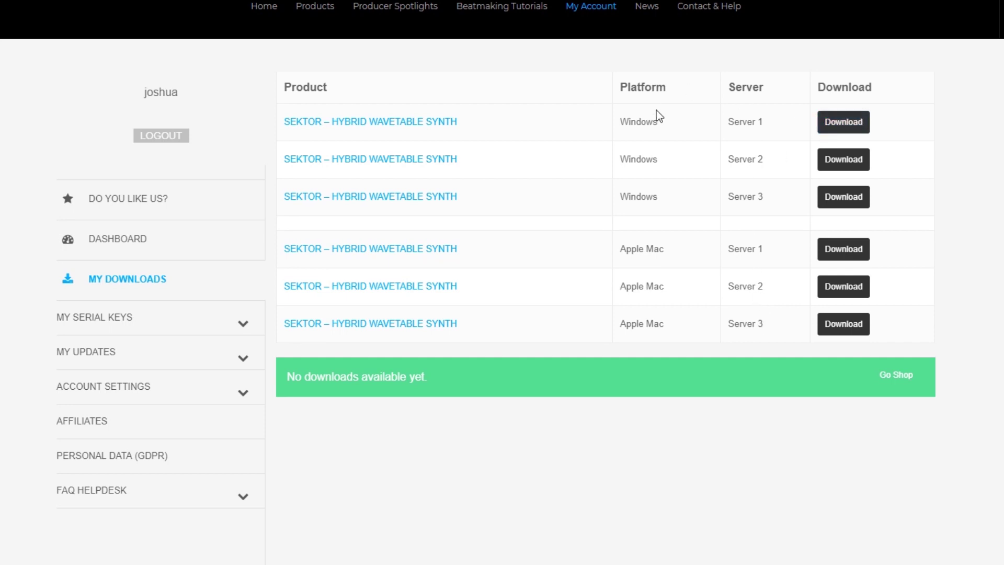
Download Sektor (built 1.3.5) Win.zip and extract its Sektor Win folder to the desktop.
left_click(851, 123)
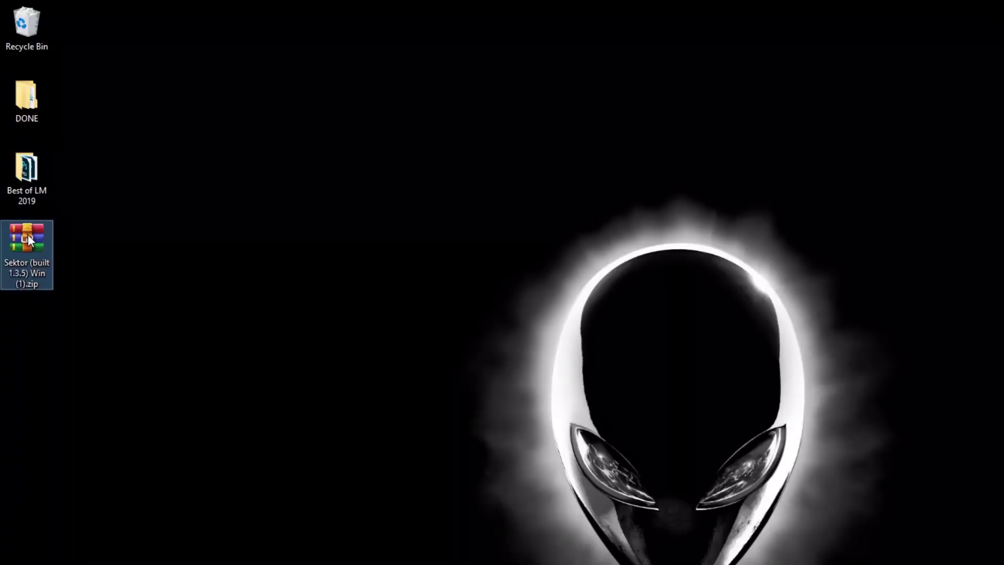
double_click(27, 238)
left_click_drag(296, 281, 170, 312)
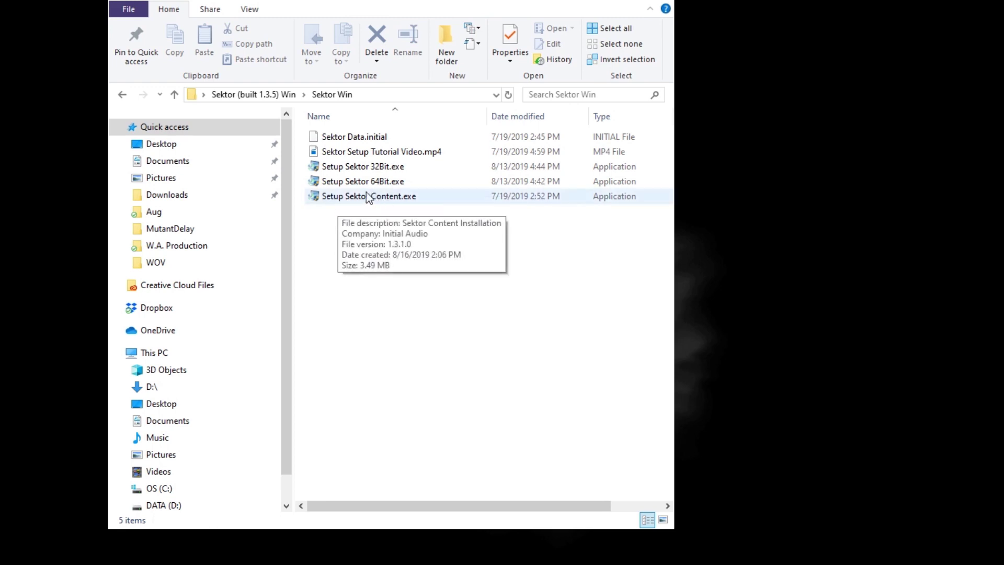
Run Setup Sektor 64Bit and accept the licence agreement.
left_click(330, 181)
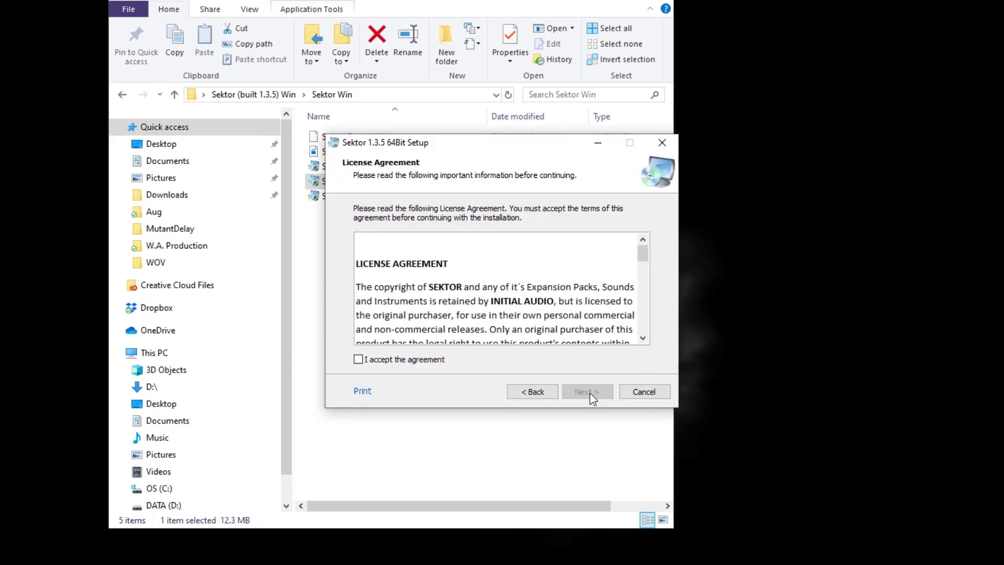
left_click(358, 360)
left_click_drag(643, 255, 643, 328)
left_click(590, 393)
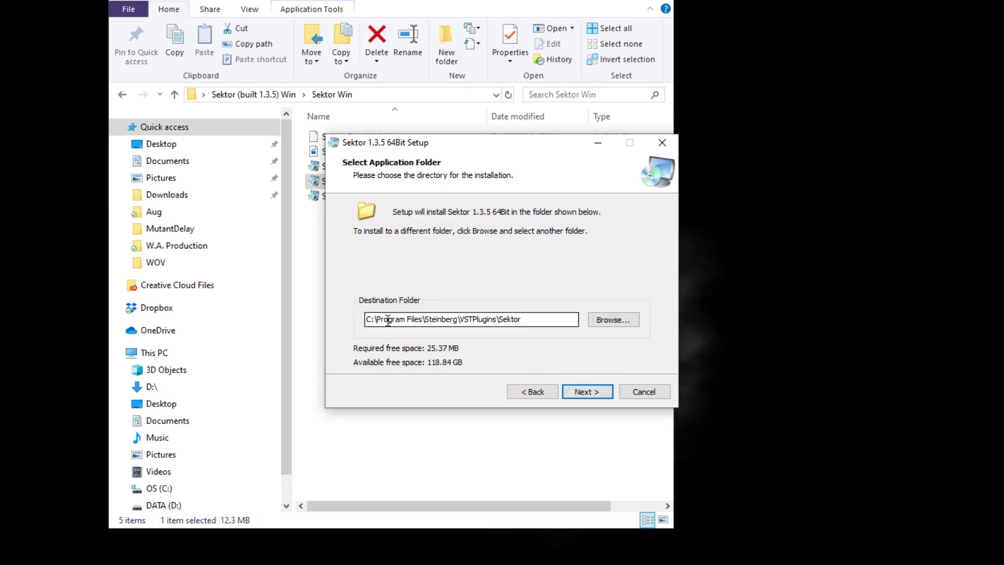
Set the install folder to D:\VST2\Instruments.
left_click(614, 321)
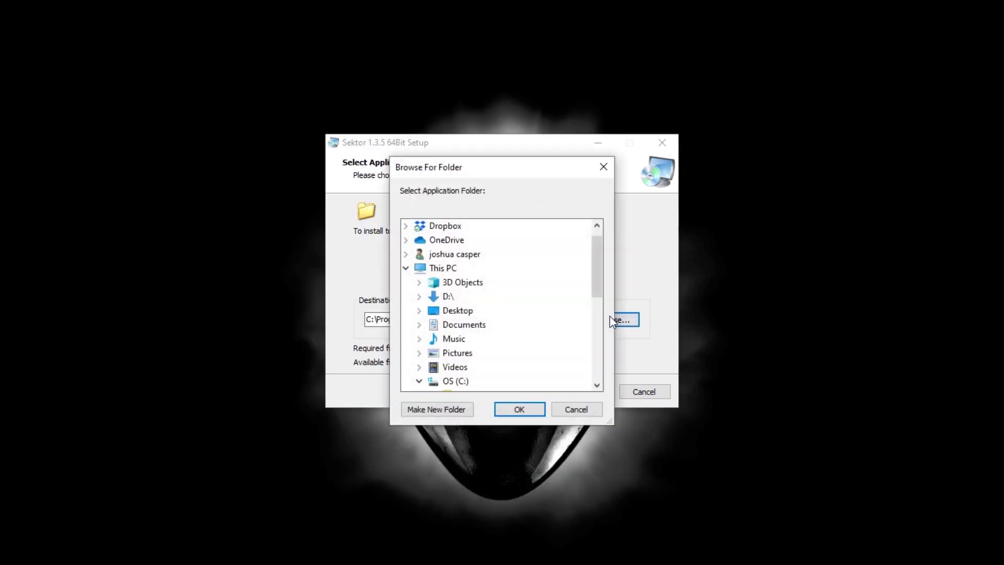
scroll(478, 354, "down", 4)
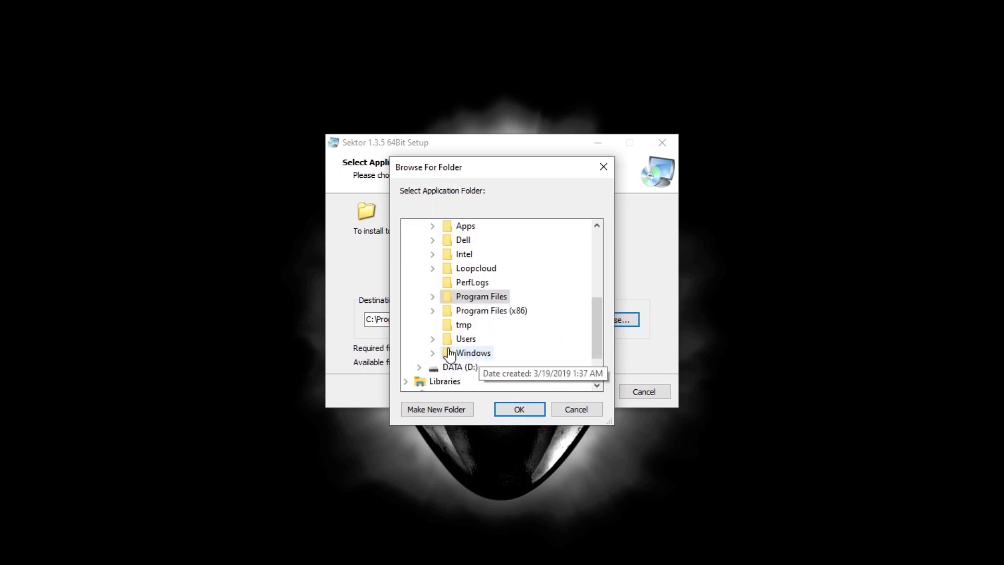
left_click(419, 368)
scroll(427, 366, "down", 3)
left_click(432, 311)
scroll(526, 313, "down", 2)
left_click(484, 269)
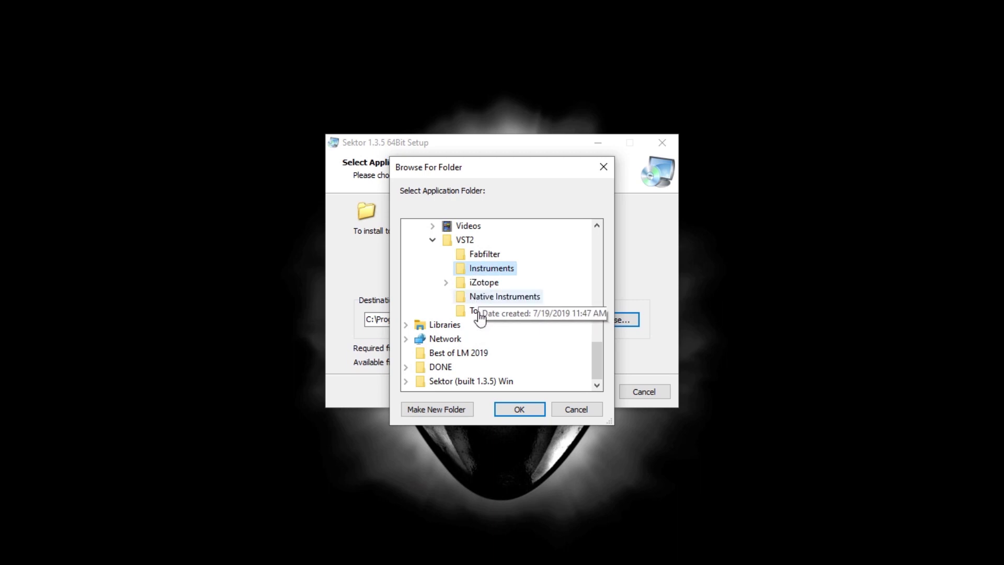
left_click(515, 412)
Install 64-bit Sektor with default shortcuts, declining the website visit at the end.
left_click(588, 394)
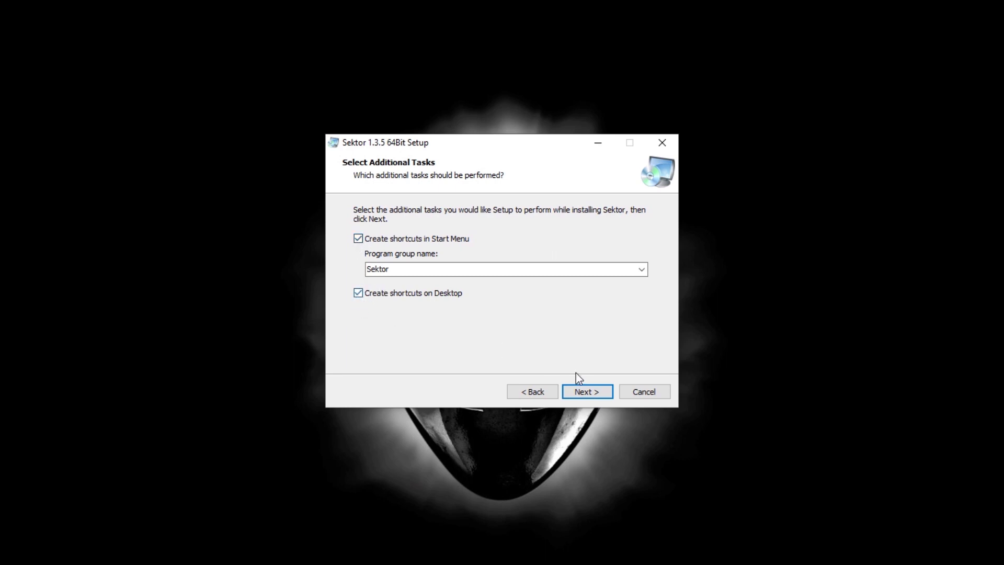
left_click(579, 395)
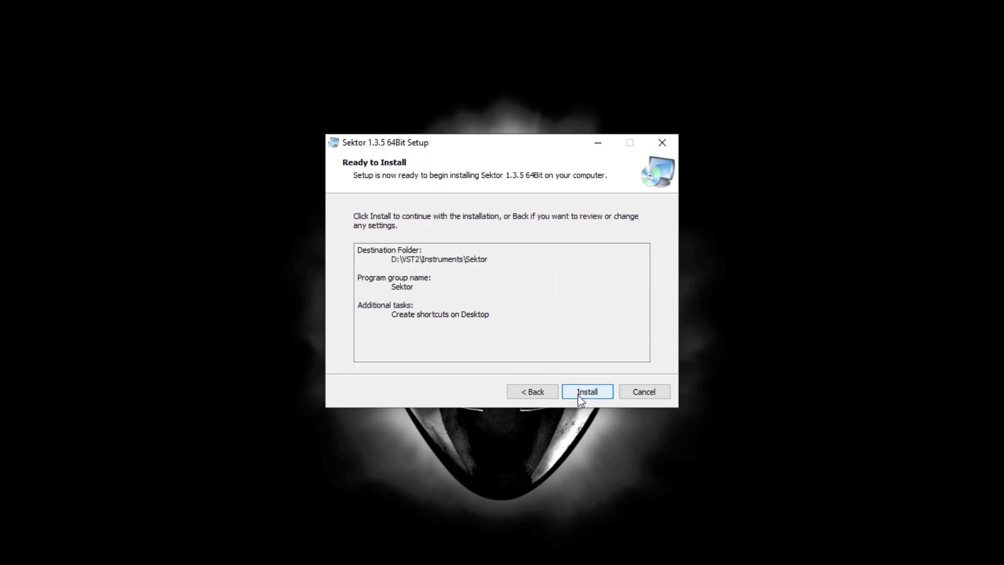
left_click(579, 396)
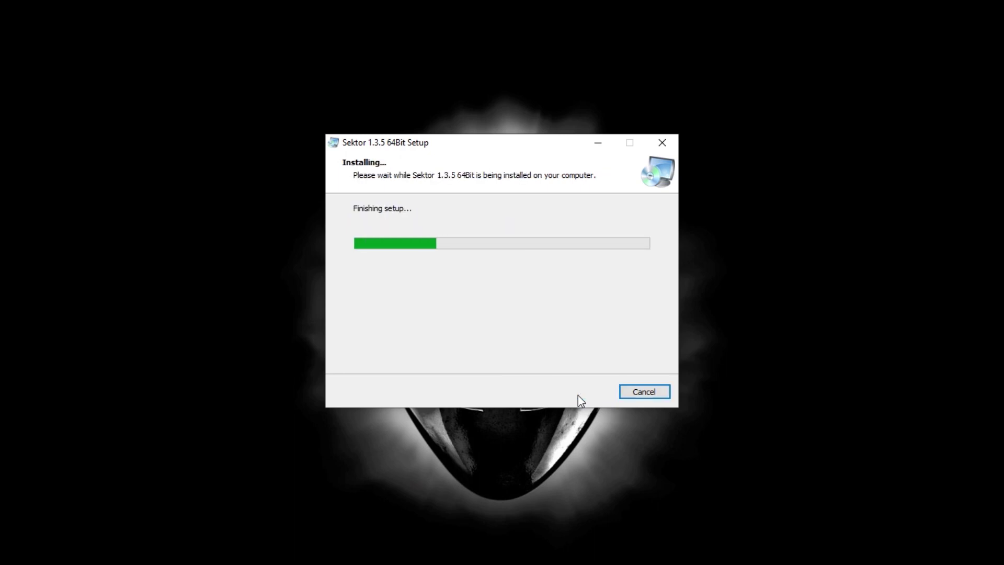
left_click(456, 322)
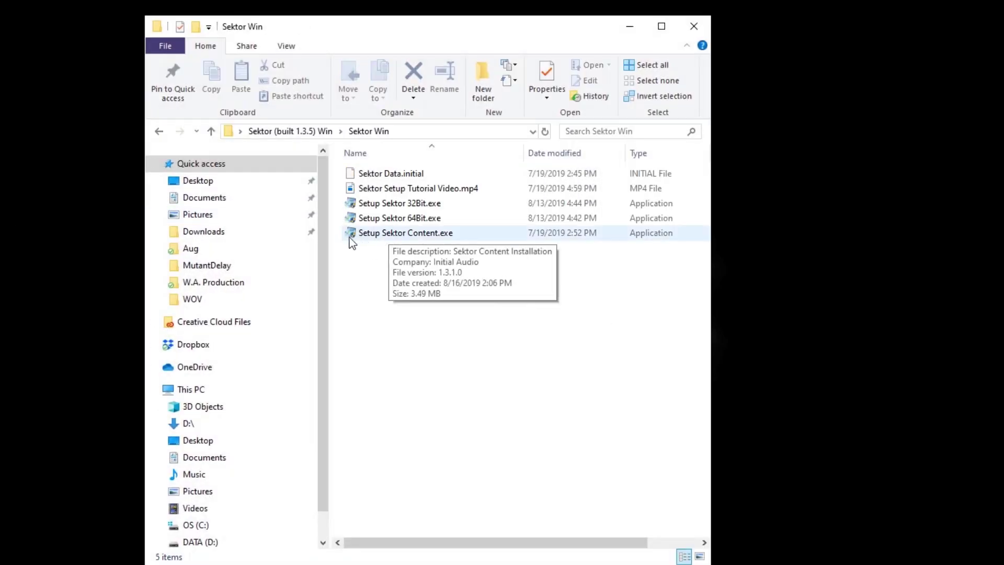
Launch the Sektor Content installer and set its destination to D:\Programs\Initial Audio.
double_click(350, 235)
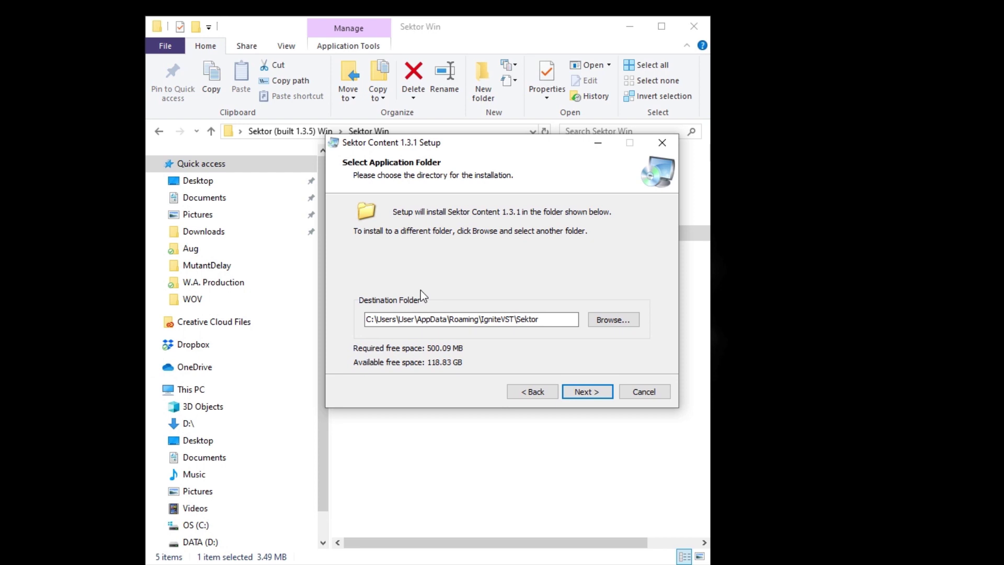
key("alt+r")
scroll(494, 350, "down", 3)
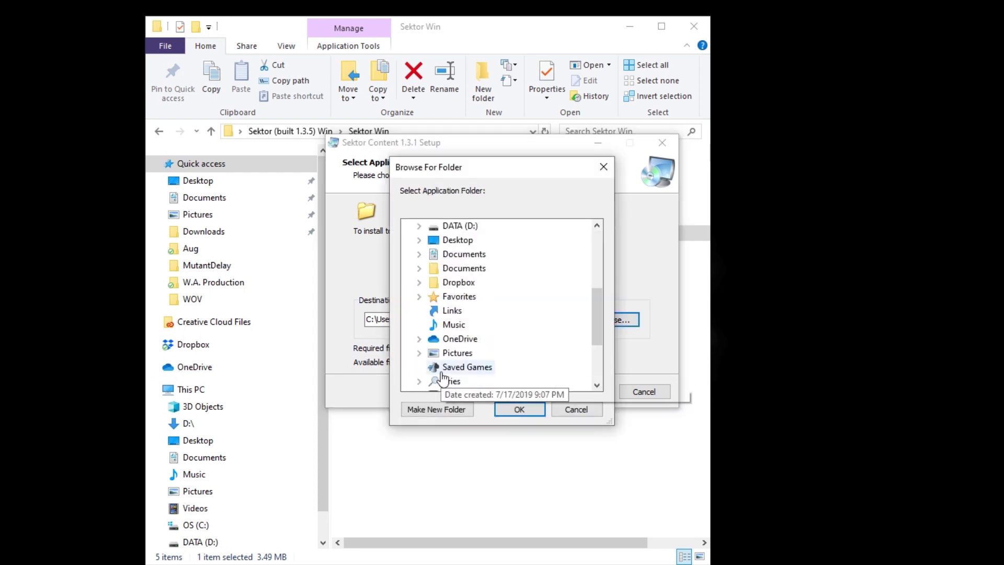
scroll(494, 351, "down", 3)
scroll(525, 302, "up", 3)
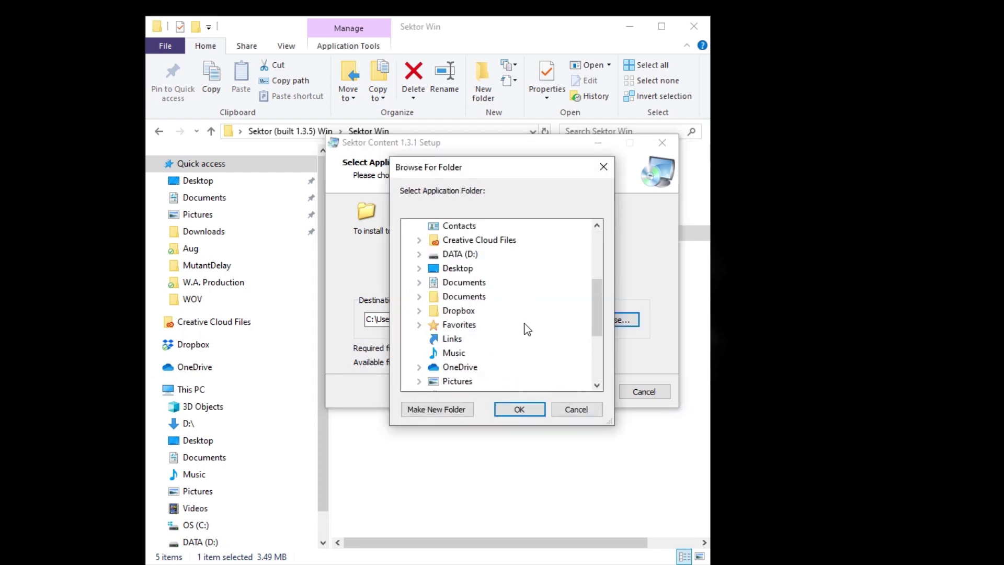
left_click(419, 255)
scroll(525, 328, "down", 3)
left_click(434, 241)
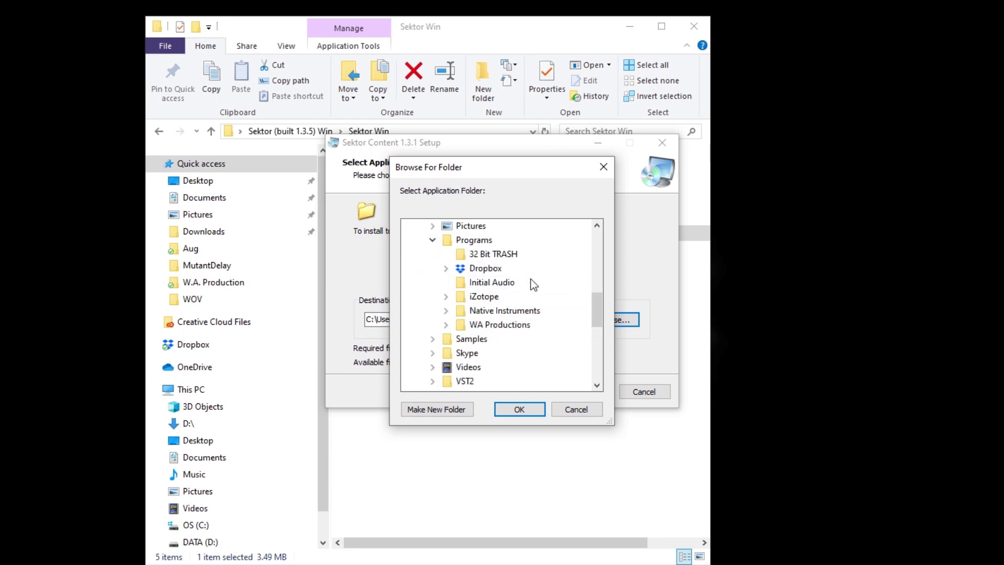
left_click(465, 285)
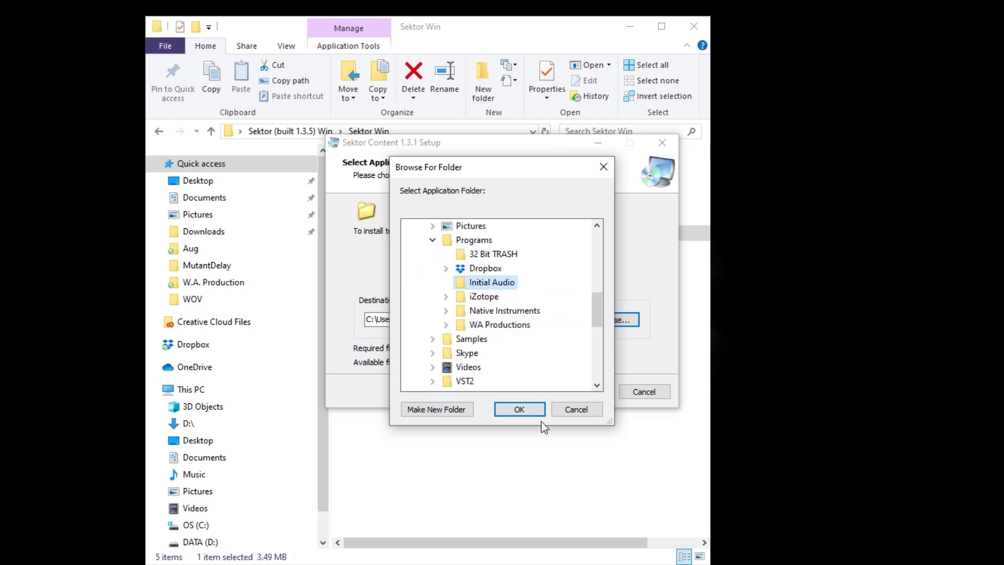
left_click(515, 410)
Install Sektor Content 1.3.1 and finish without visiting the website.
left_click(588, 392)
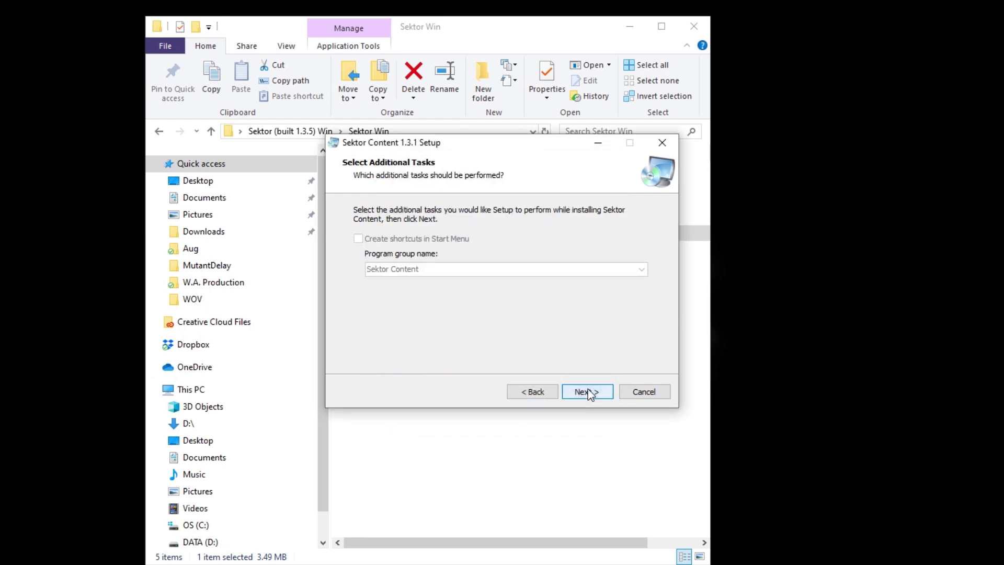
left_click(587, 392)
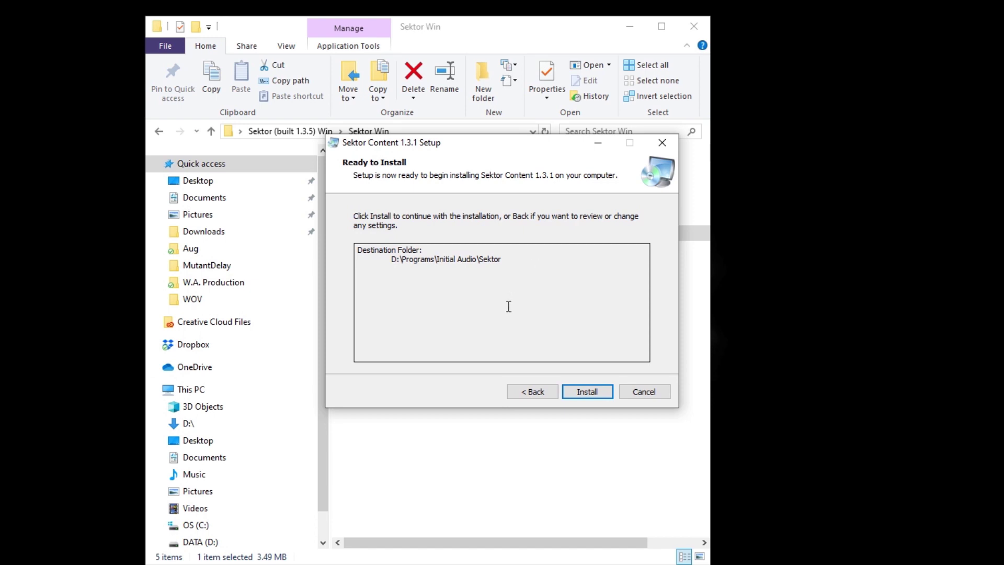
left_click(600, 393)
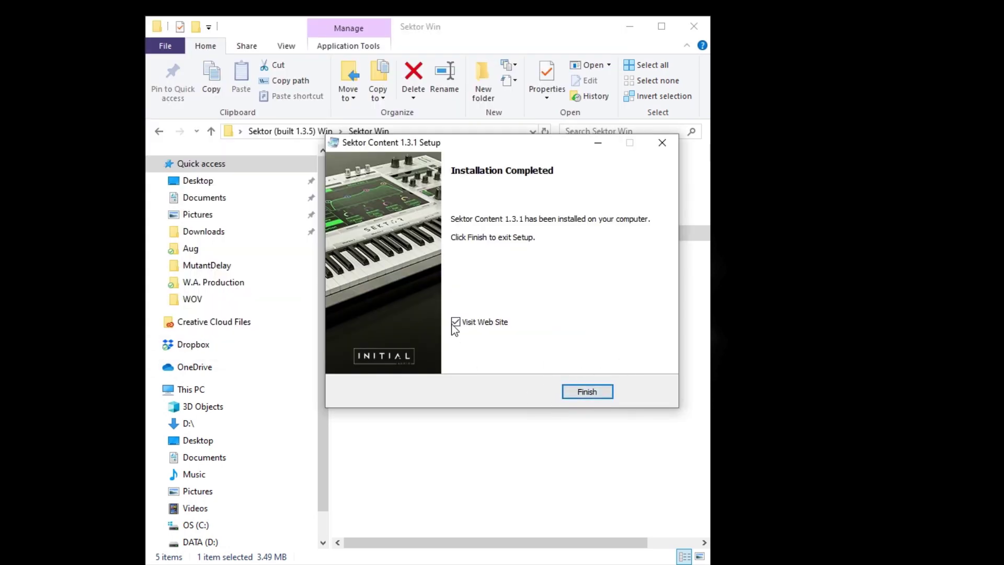
left_click(455, 323)
left_click(579, 388)
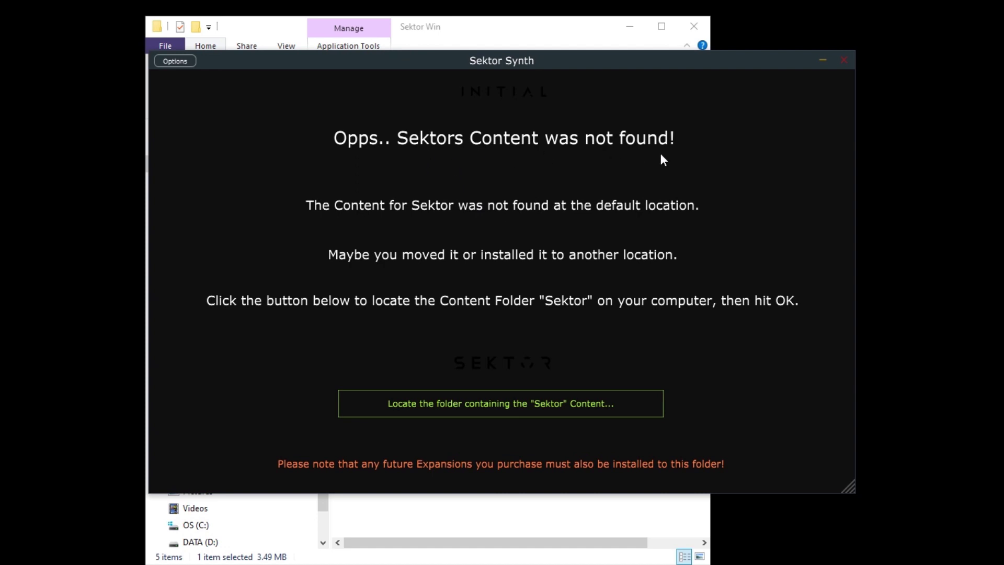
Link Sektor's content folder to D:\Programs\Initial Audio\Sektor.
left_click(450, 403)
scroll(473, 311, "down", 1)
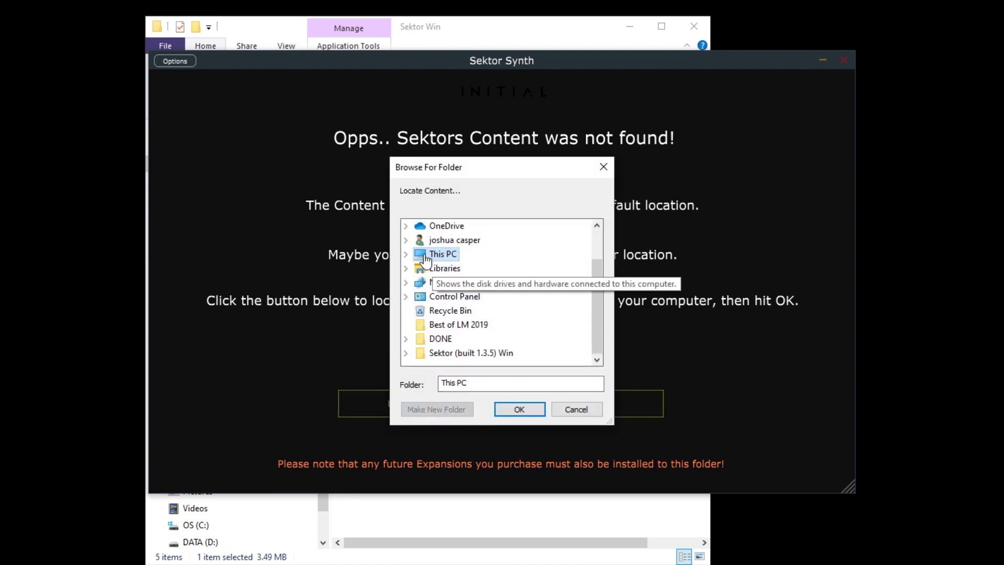
left_click(406, 254)
left_click(420, 353)
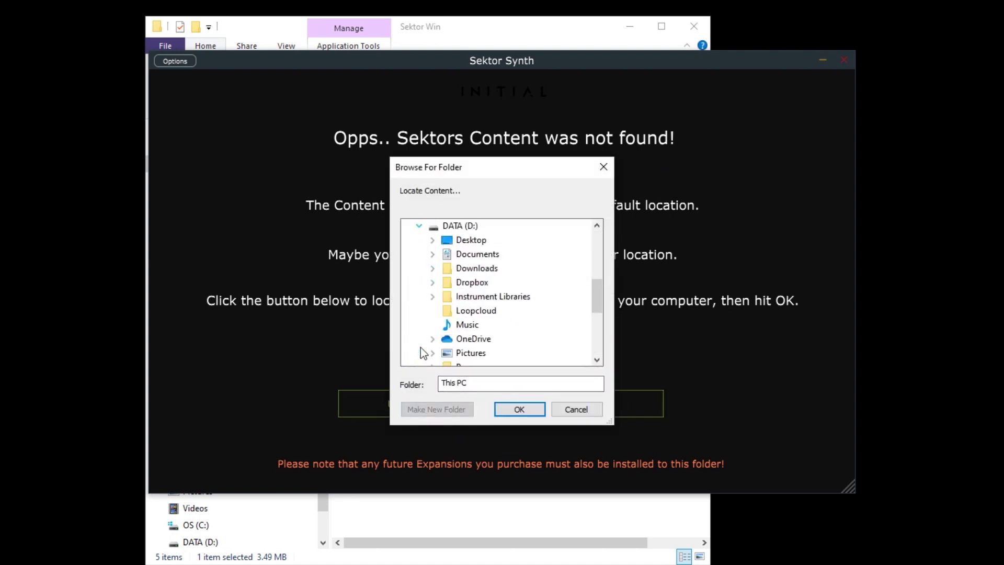
scroll(430, 340, "down", 3)
left_click(432, 240)
left_click(446, 282)
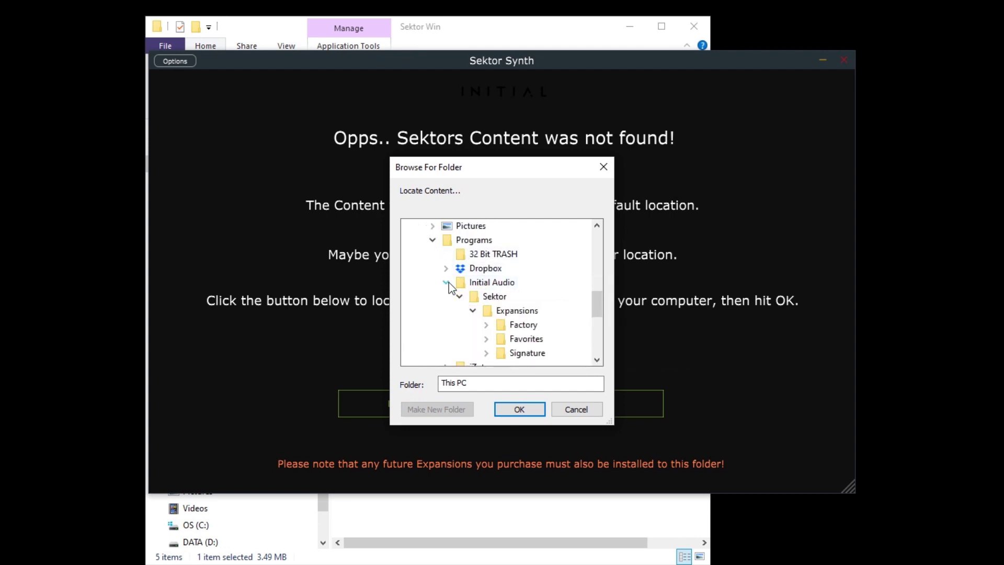
left_click(510, 297)
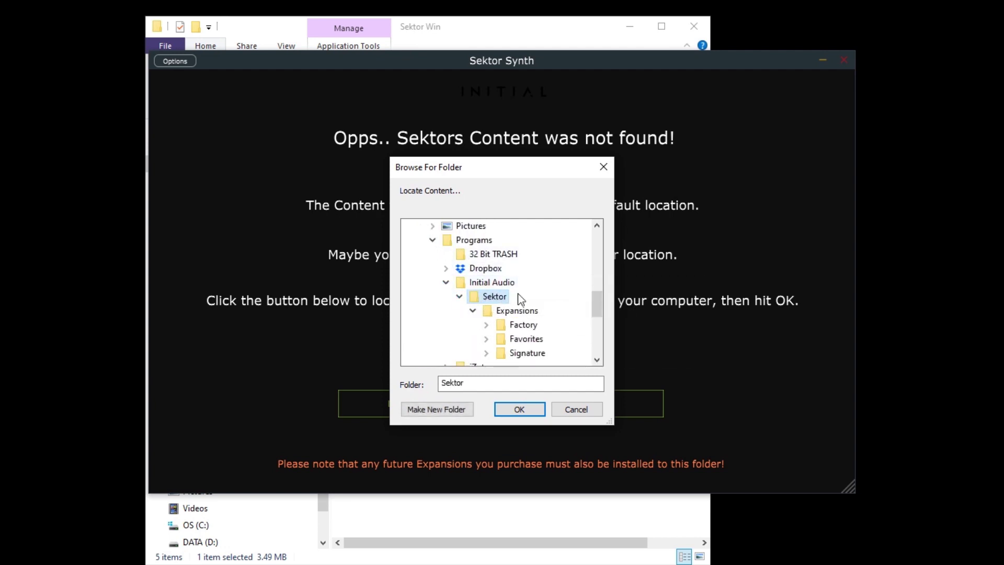
left_click(521, 409)
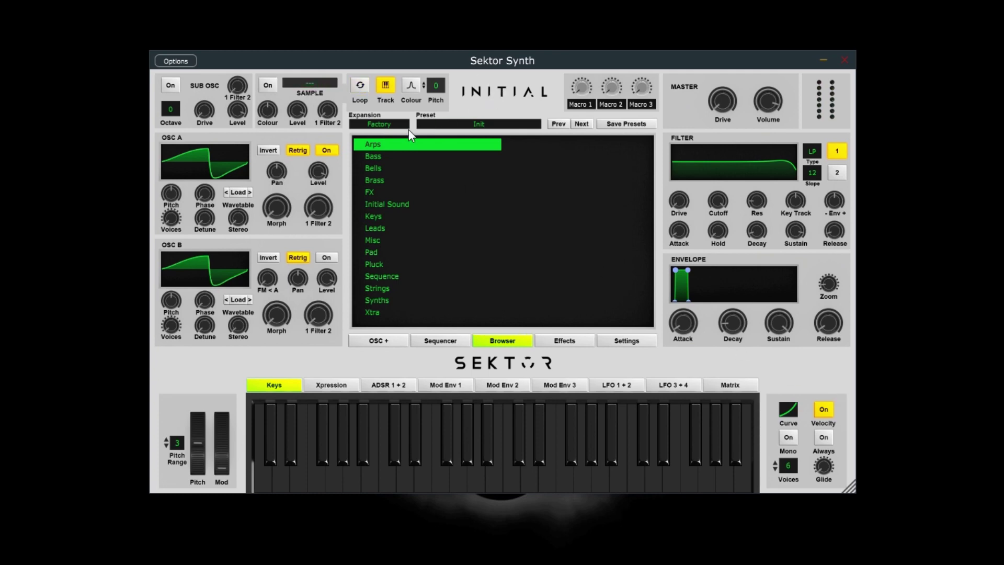
Reset Sektor to its default state and copy the activation code from Activate Sektor.
left_click(183, 61)
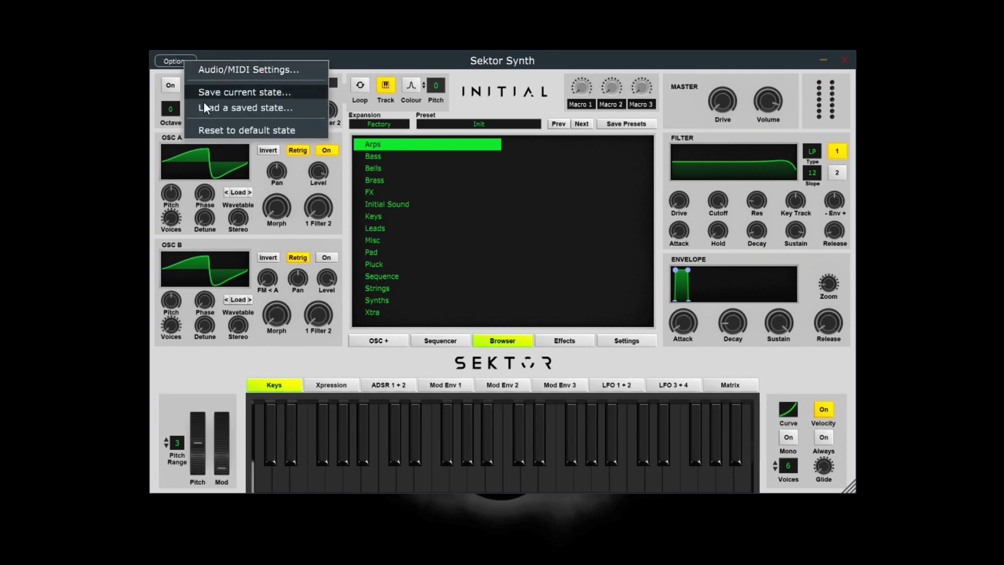
left_click(211, 125)
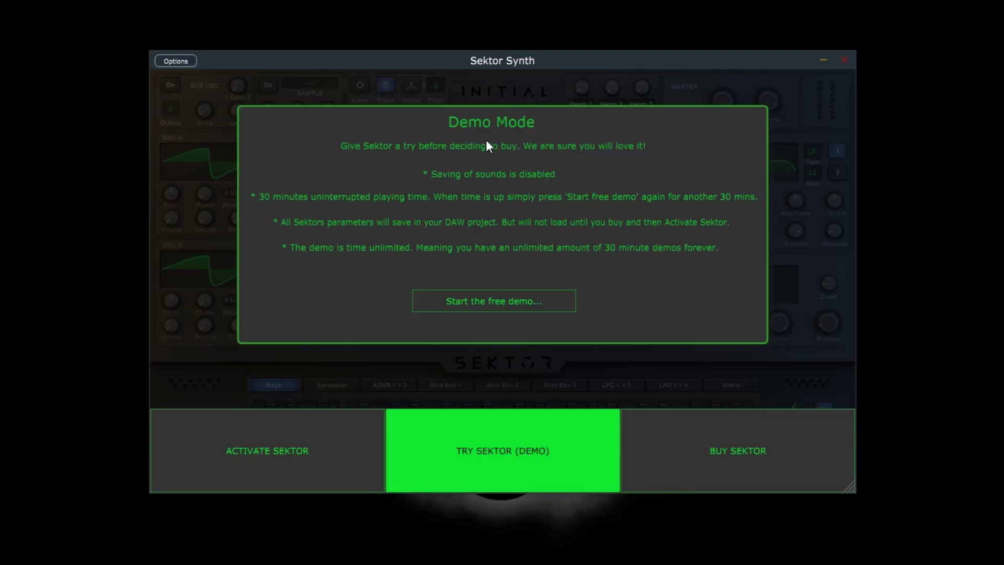
left_click(264, 454)
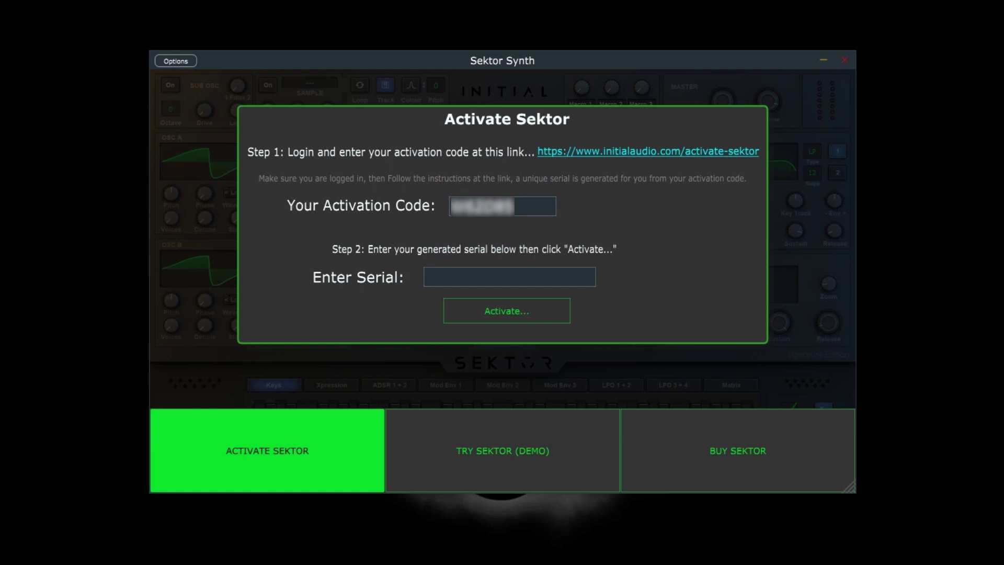
double_click(482, 206)
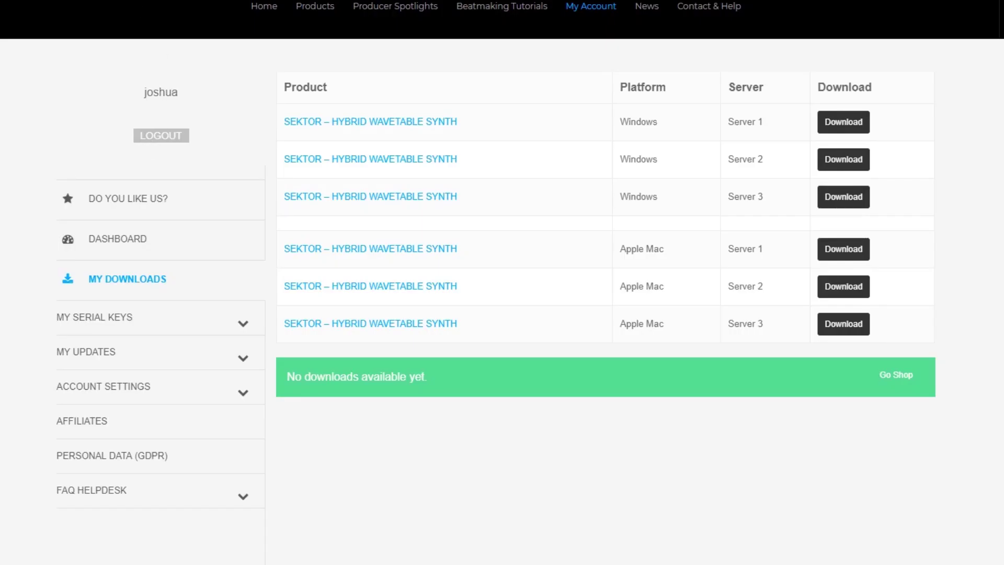
Go to the Sektor entry under My Serial Keys and start a new serial.
left_click(134, 323)
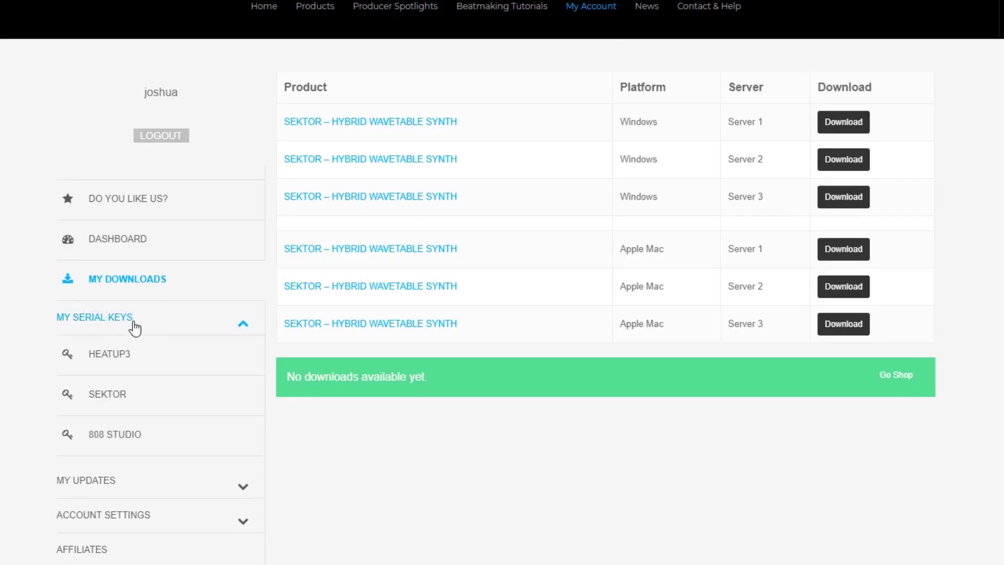
left_click(110, 395)
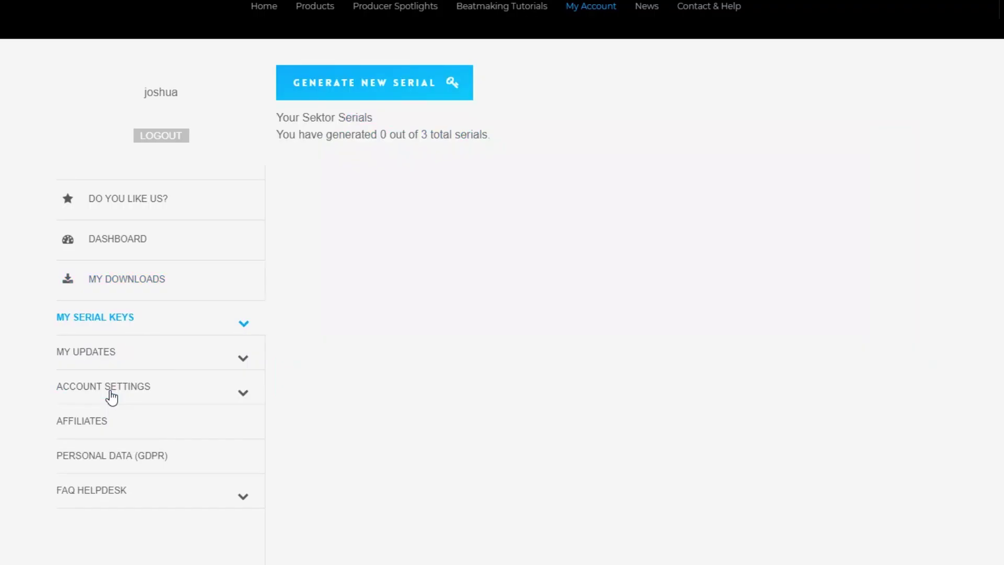
left_click(349, 87)
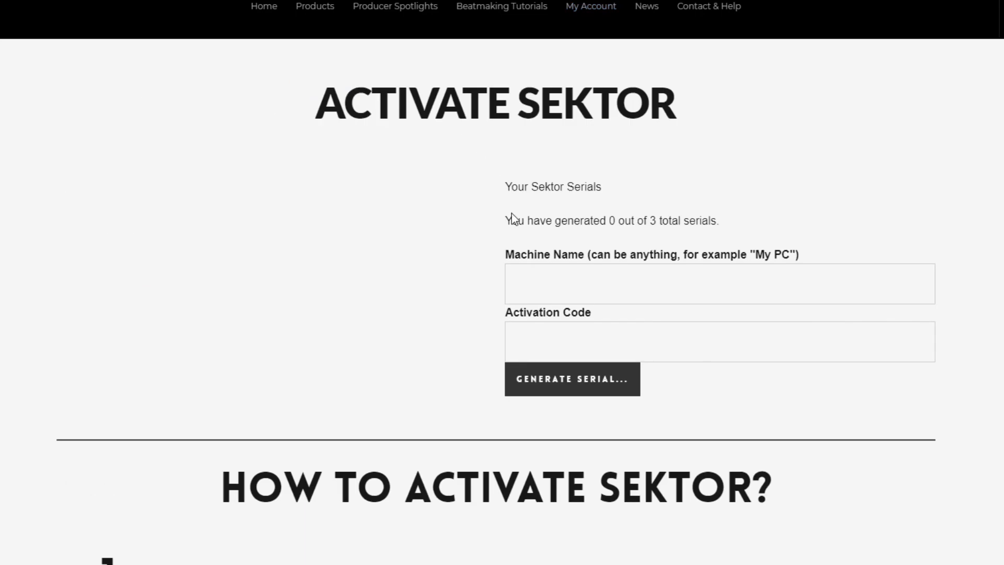
Generate a serial from a machine name and the pasted activation code, then copy it.
left_click(534, 279)
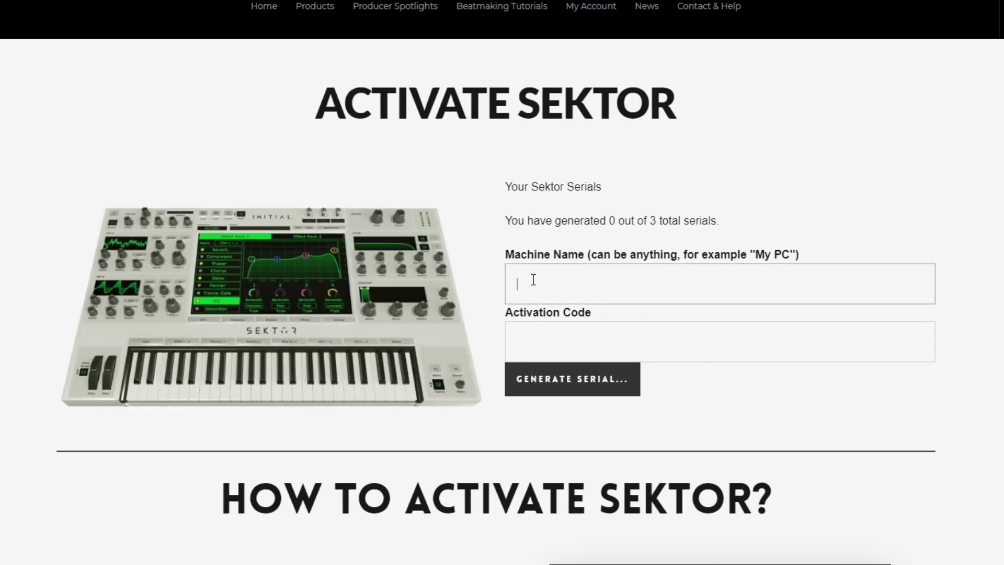
type("JC")
left_click(550, 330)
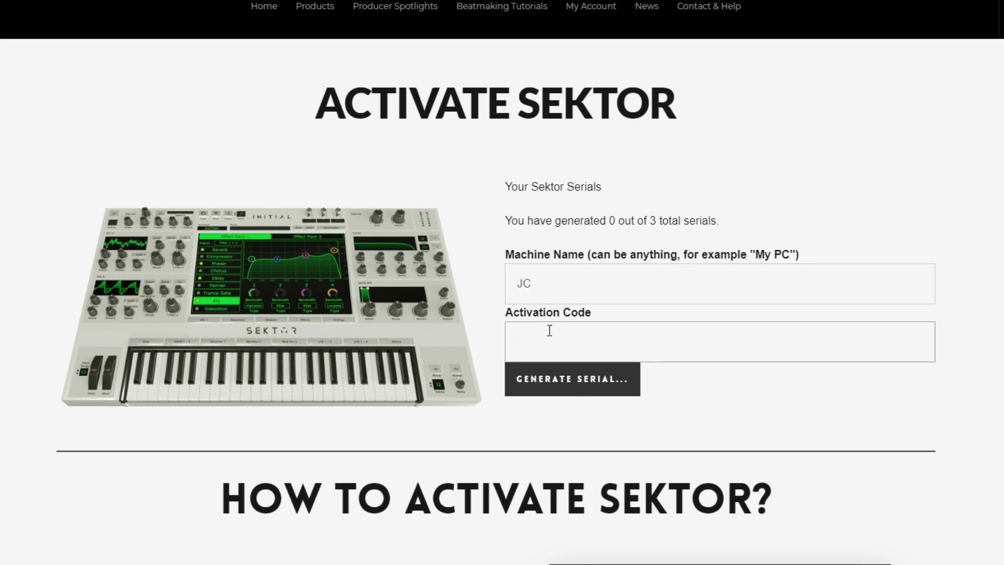
key("ctrl+v")
left_click(556, 386)
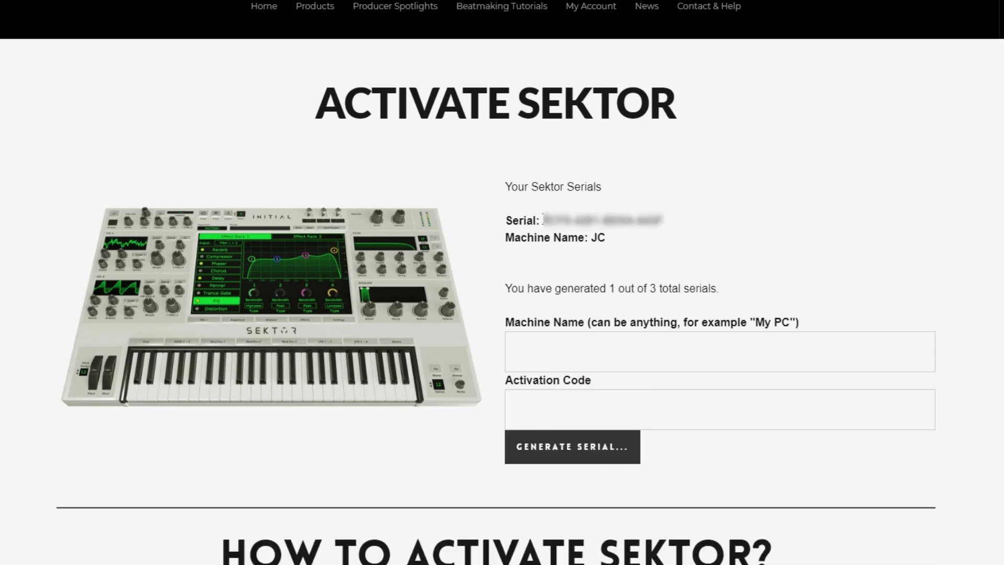
left_click_drag(544, 220, 667, 220)
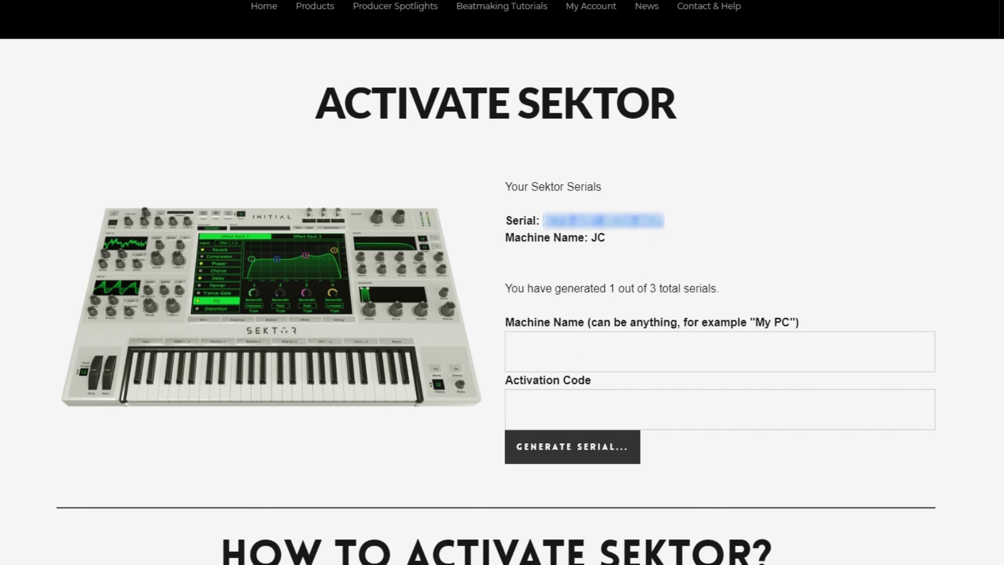
key("alt+Tab")
Activate Sektor with the pasted serial, then close the standalone synth window.
left_click(467, 277)
key("ctrl+v")
left_click(516, 312)
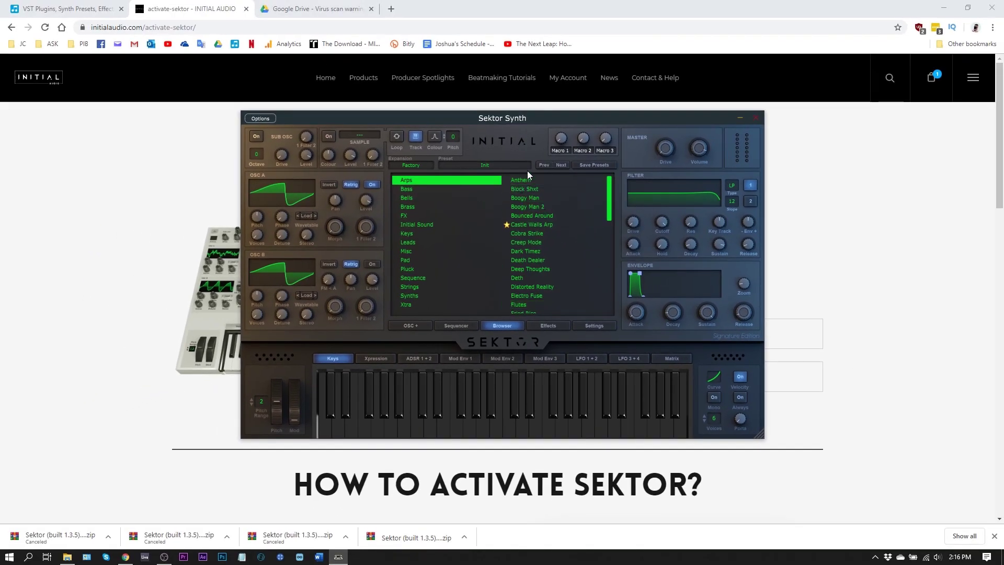
left_click(757, 119)
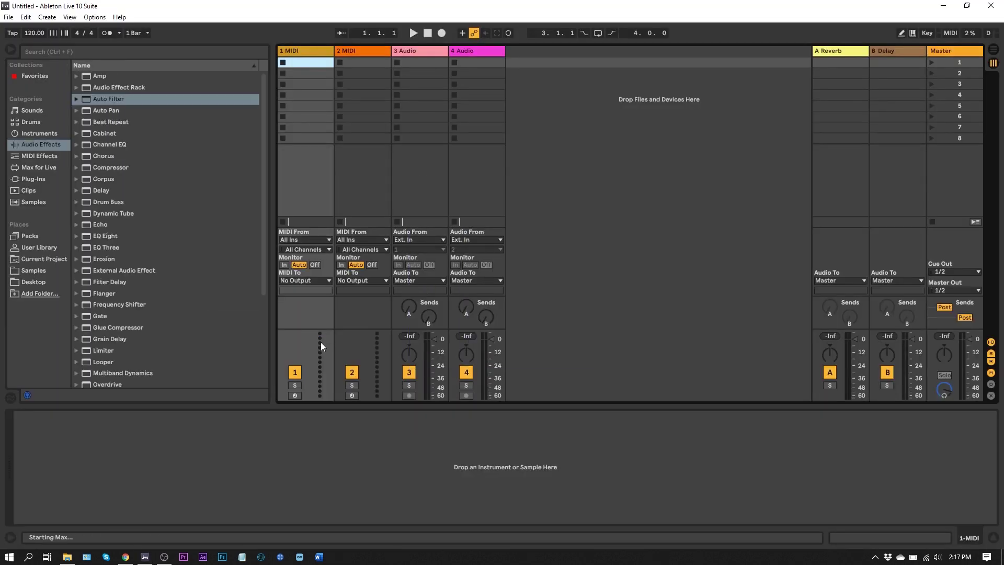
Add Sektor 64bit from Plug-Ins > VST > Instruments as a new instrument track.
left_click(35, 179)
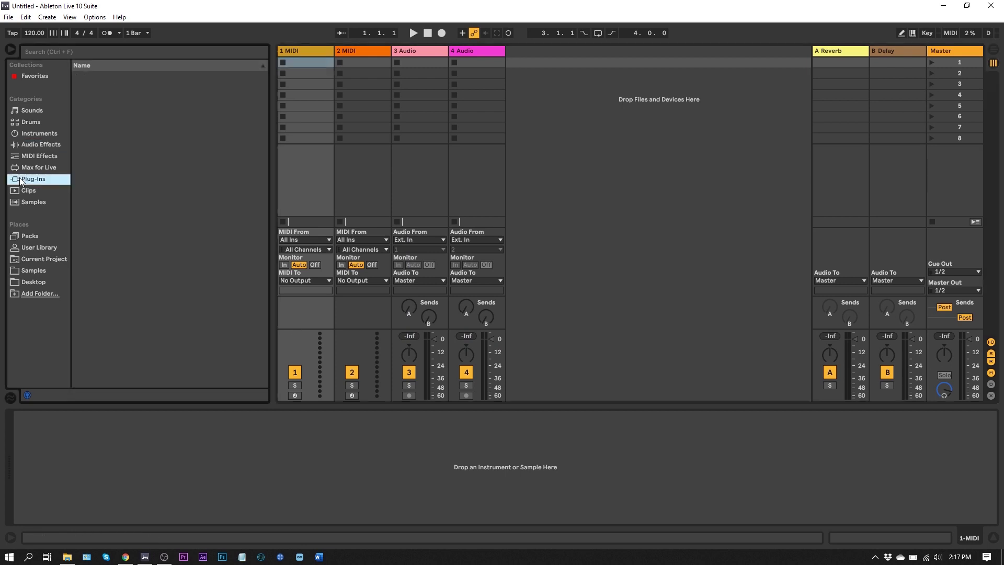
left_click(78, 75)
left_click(85, 98)
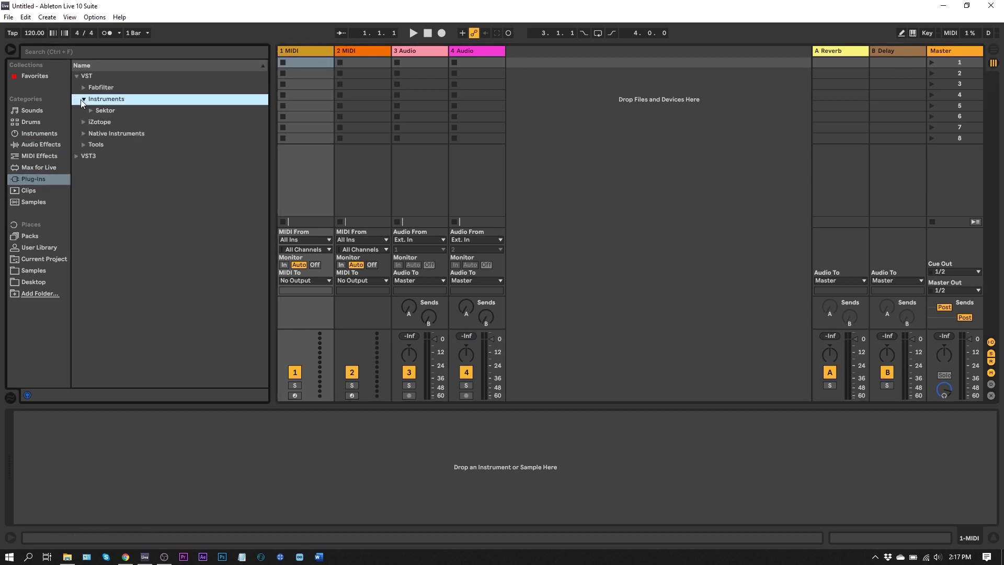
left_click(83, 99)
left_click(91, 110)
left_click_drag(102, 122, 551, 115)
Play a couple of notes on the Sektor keyboard to test the sound.
left_click(282, 334)
left_click(161, 346)
mouse_move(536, 255)
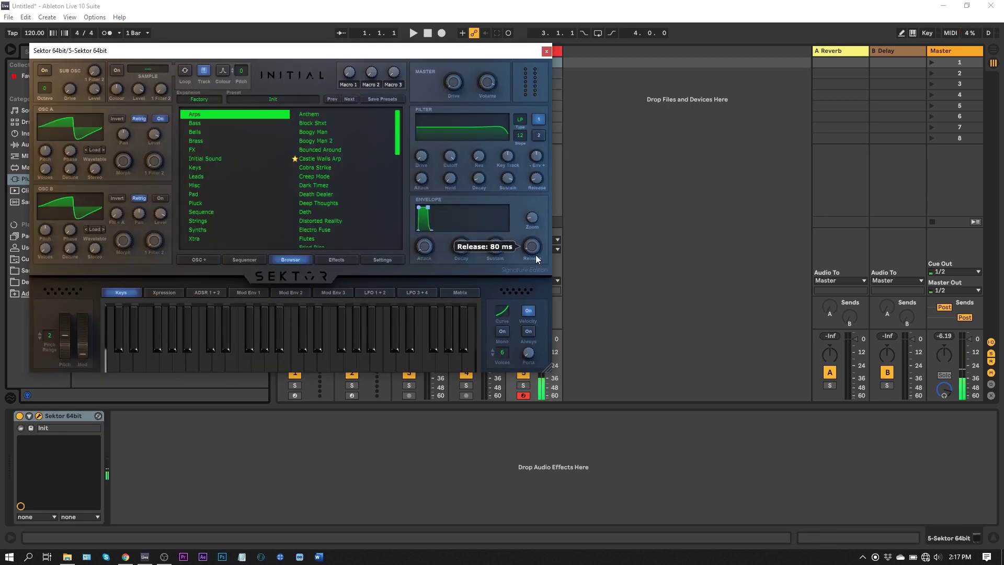